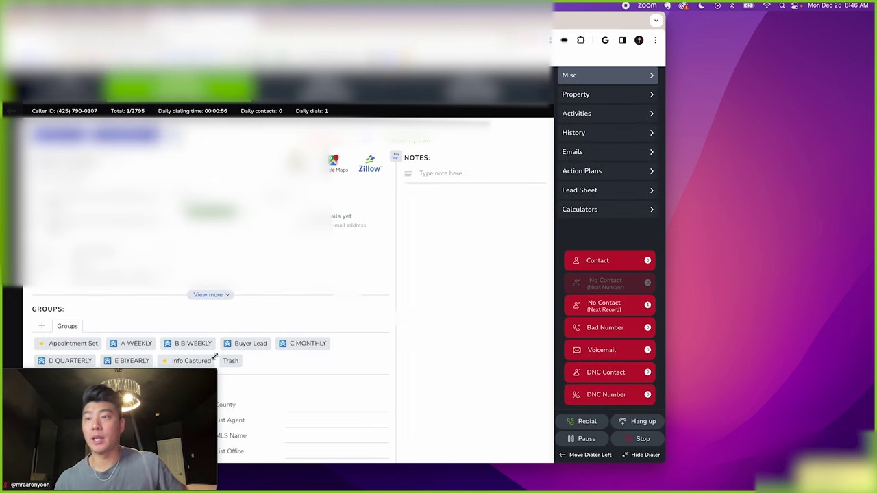
Log the current call as No Contact and advance to the next lead.
left_click(617, 307)
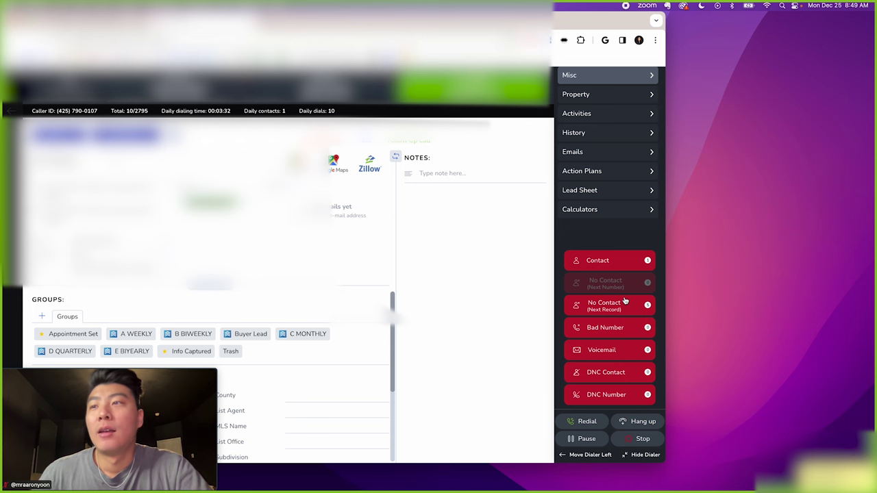
Mark the unanswered call as No Contact so the dialer moves on to the next lead.
left_click(625, 302)
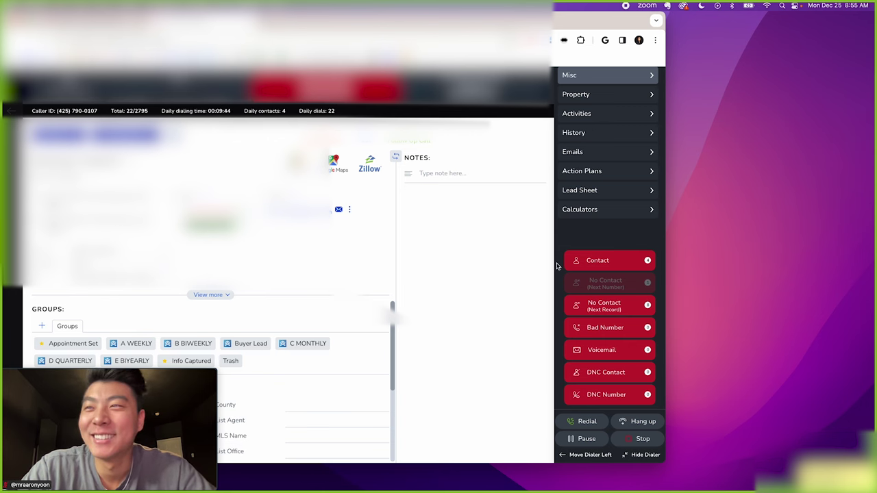
Log the call as the fifth contact, then open the current lead's property on Zillow.
left_click(576, 258)
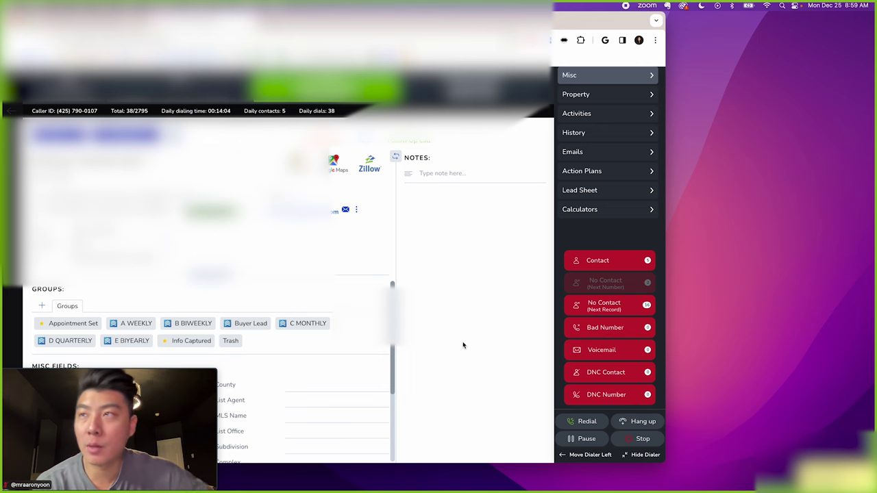
left_click(361, 175)
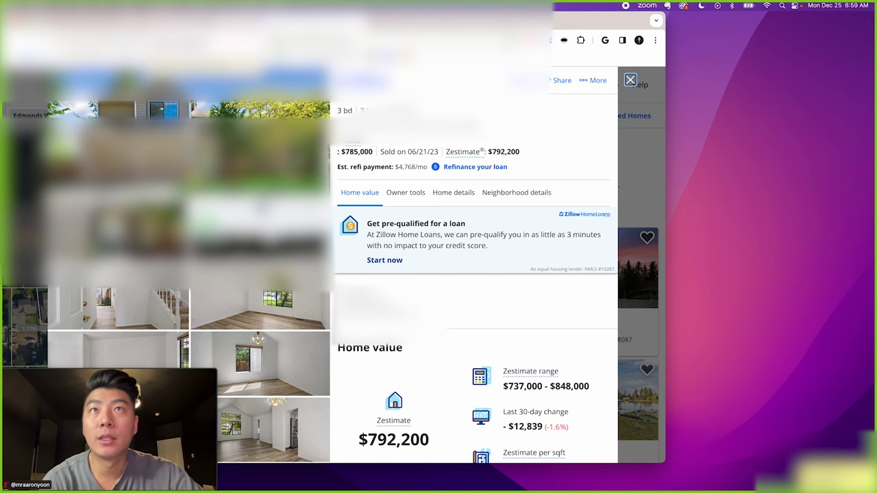
Close the Zillow page showing the $792,200 Zestimate and return to lead 38's record.
key("super+w")
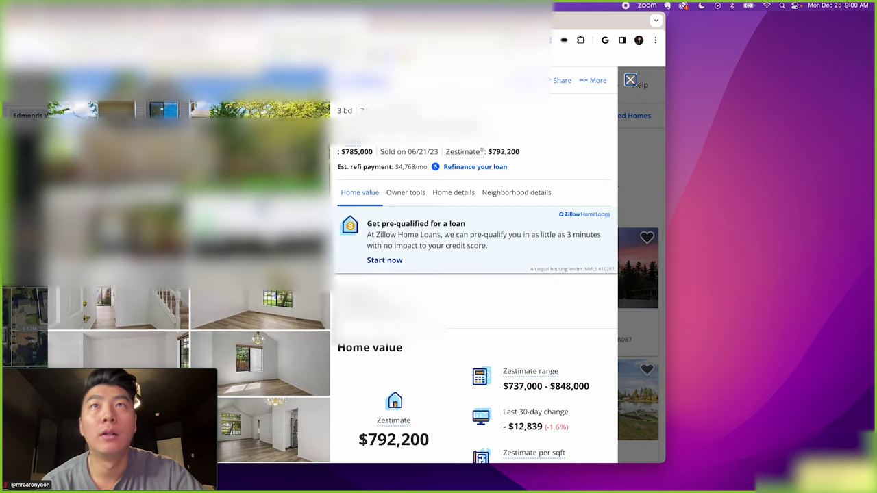
key("super+w")
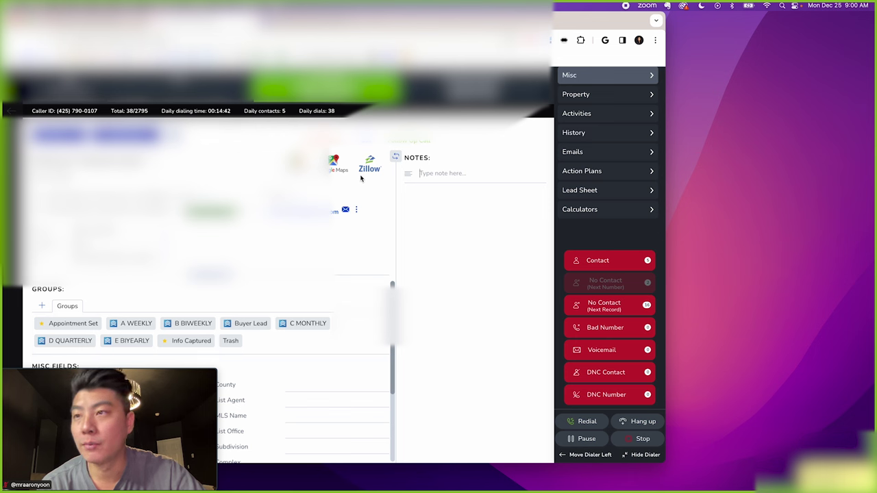
left_click(477, 283)
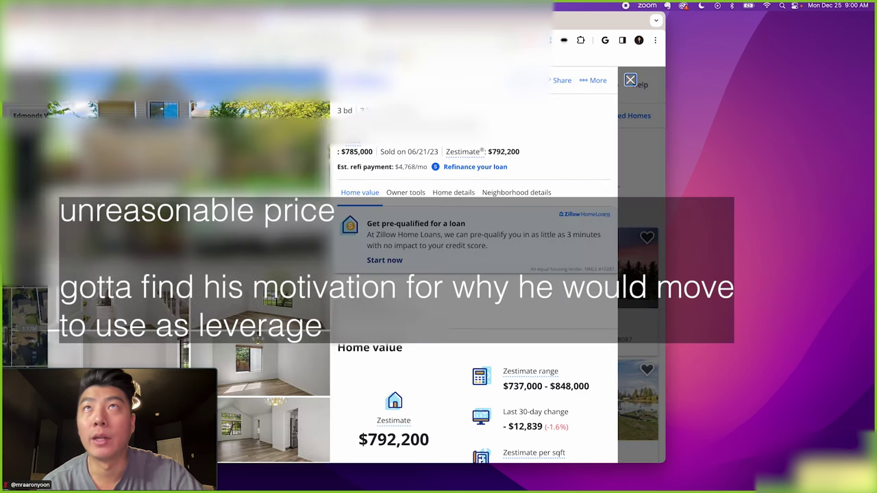
key("ctrl+w")
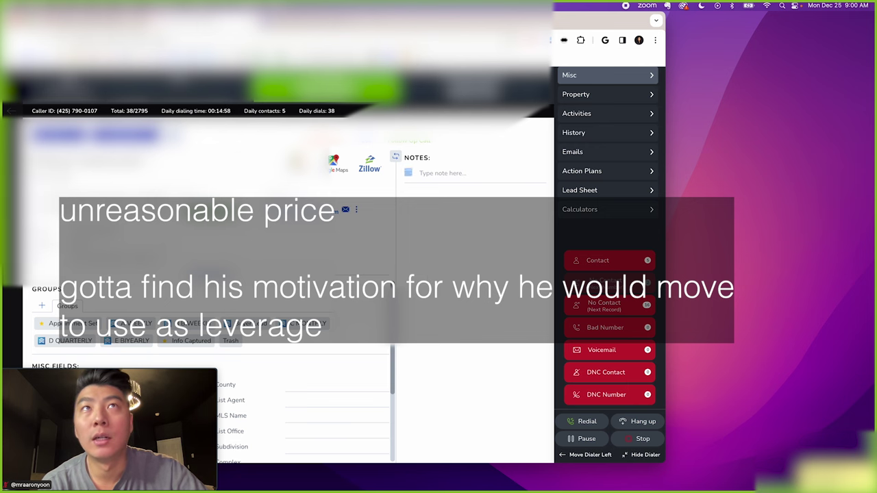
key("super+a")
left_click(473, 241)
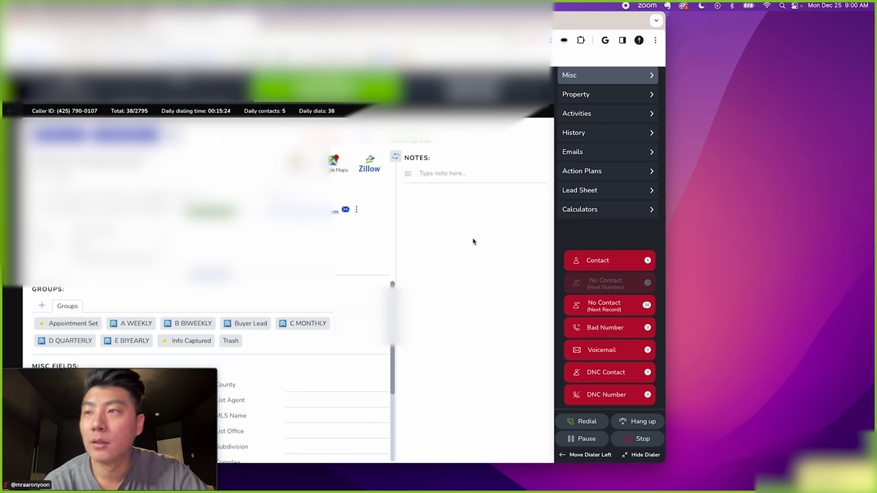
Log the call as a contact (6 contacts, 39 dials), then open lead 39's home on Zillow.
left_click(600, 262)
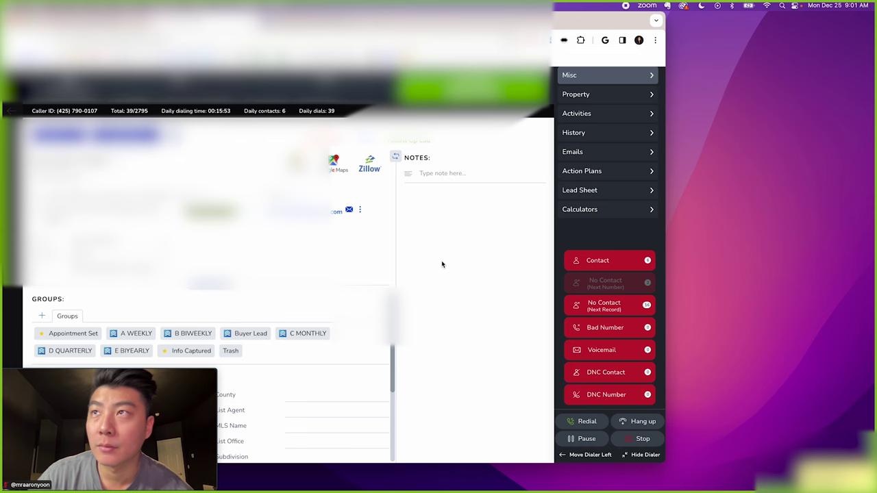
left_click(369, 164)
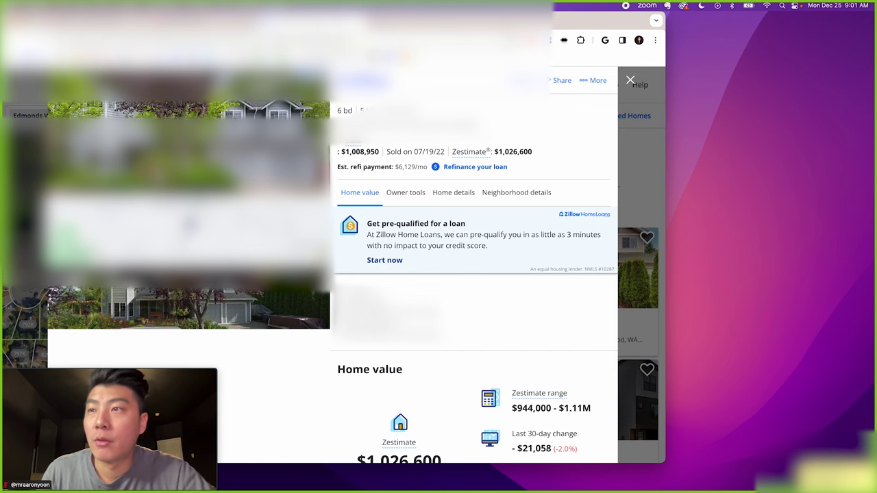
Close the Zillow page with the $1,026,600 Zestimate and open the lead's email options.
key("super+w")
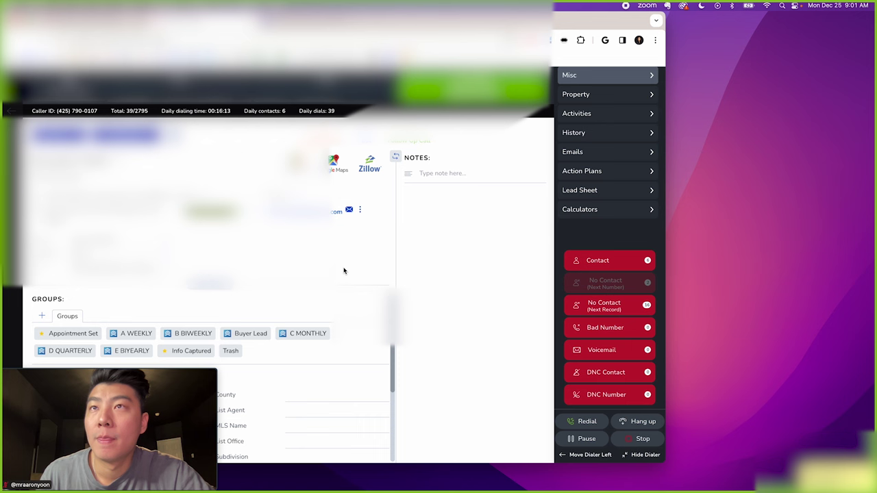
left_click(359, 209)
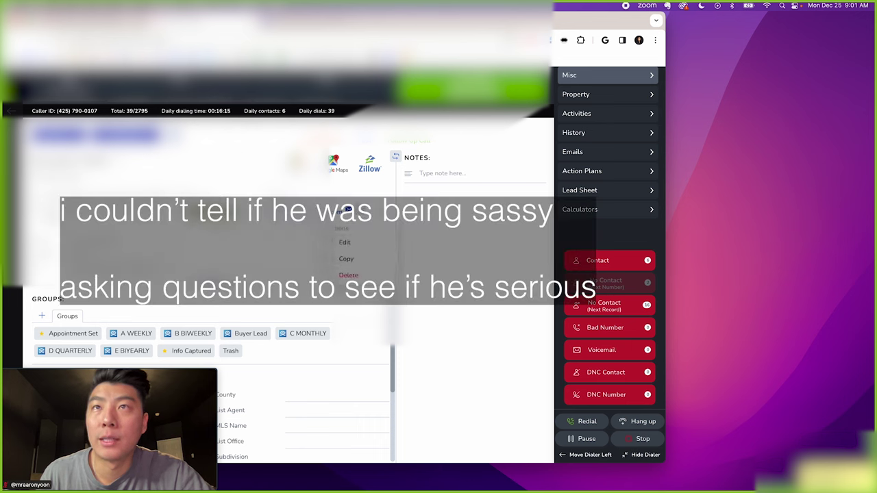
Dismiss the email options, cancelling the accidental deletion of the lead's email address.
key("Escape")
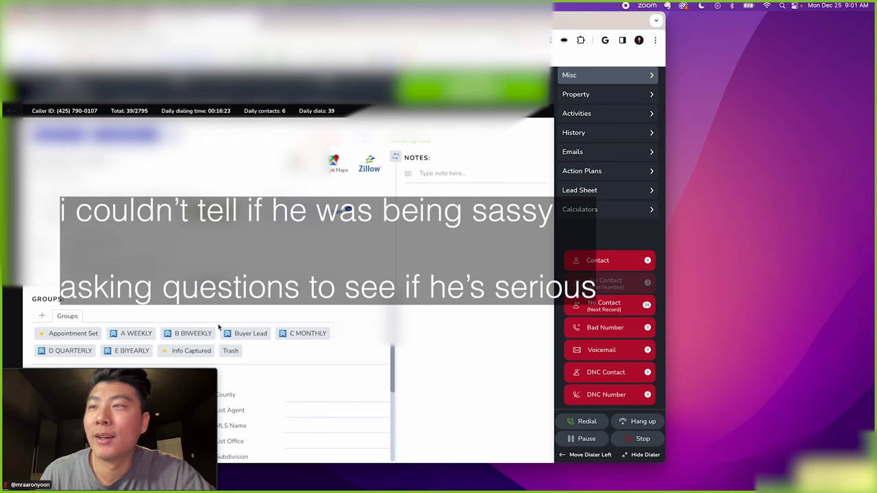
left_click(343, 276)
left_click(297, 294)
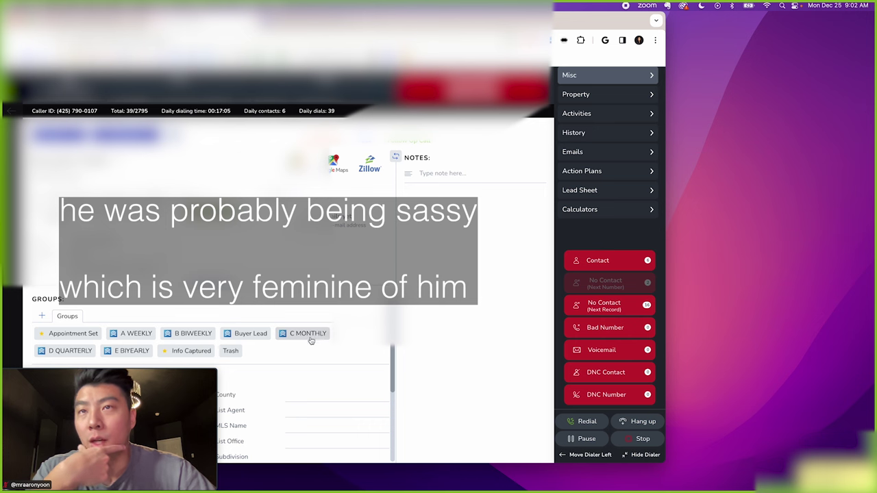
Add the lead to A WEEKLY, note "back later. Don't know if he's mad or anything", and log the contact.
left_click(137, 333)
type("back")
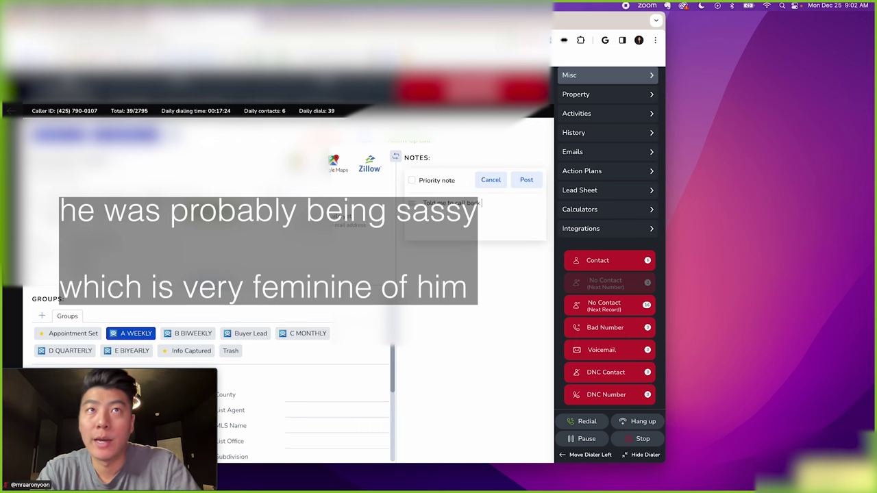
type(" later. Don't know if he's mad or anything.")
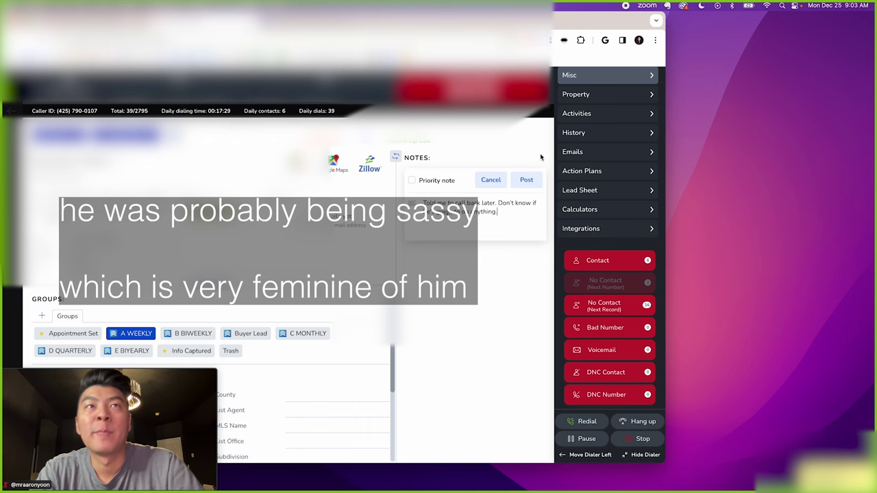
left_click(526, 180)
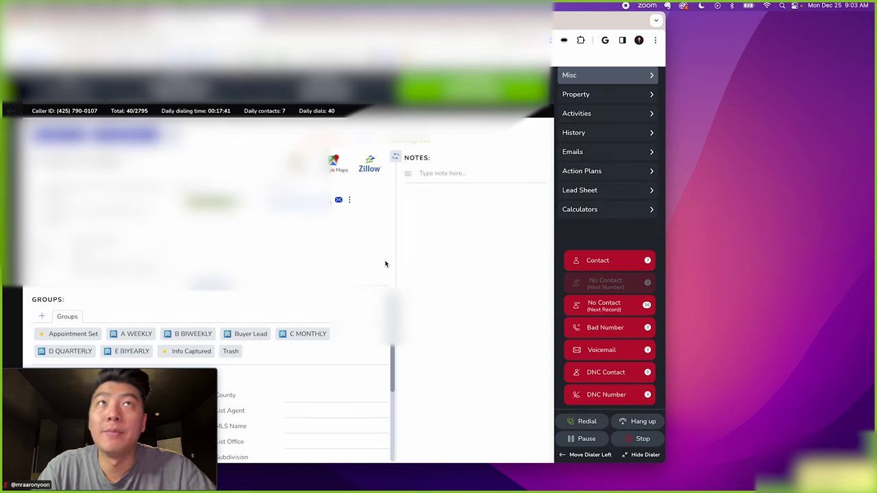
Mark the following lead as not reached so the dialer starts dialing lead 41.
left_click(586, 306)
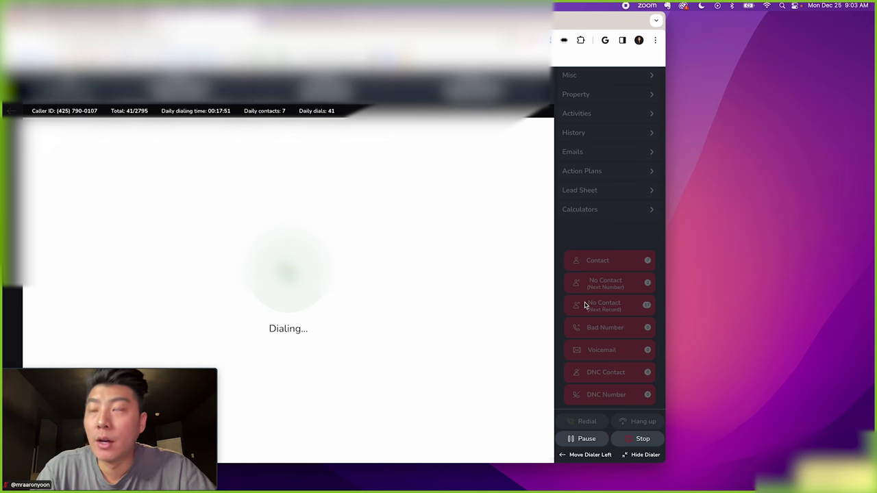
Log the unanswered call as No Contact and keep dialing until lead 43's record loads.
left_click(585, 305)
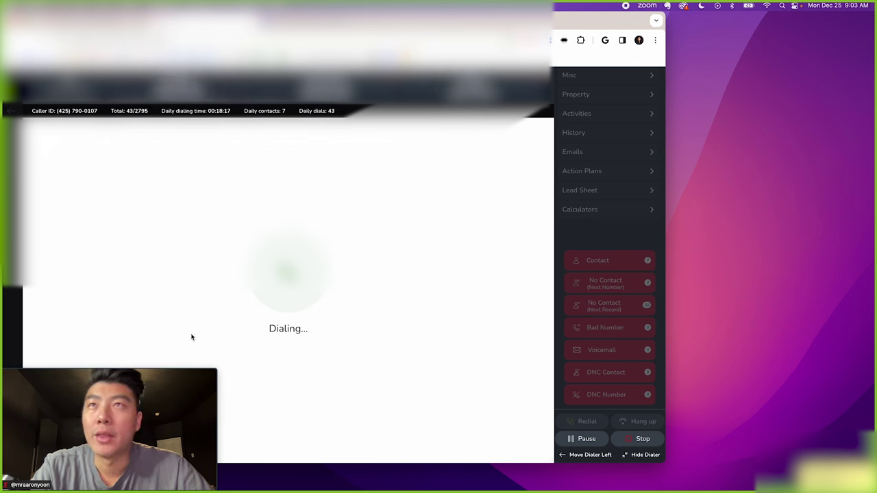
mouse_move(199, 374)
mouse_move(176, 362)
left_mouse_down()
mouse_move(429, 357)
mouse_move(253, 319)
mouse_move(186, 346)
mouse_move(179, 365)
left_mouse_up()
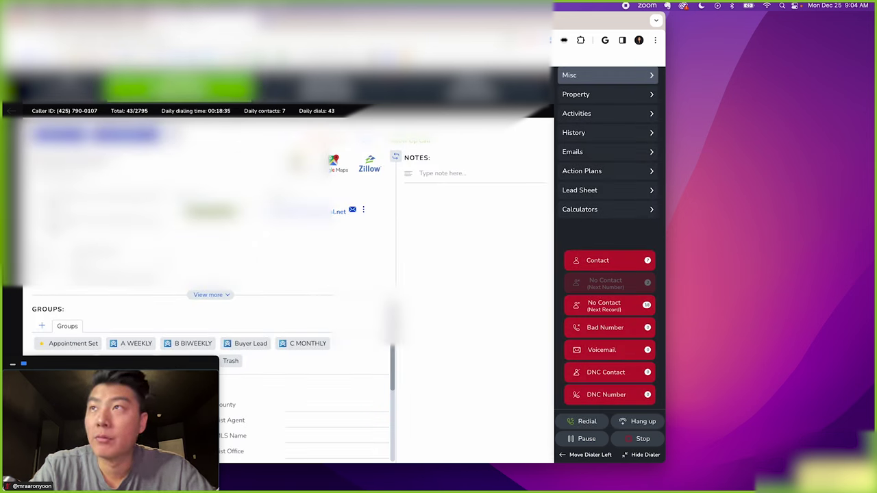
Check the lead's property Zestimates on Zillow, then close the listing and return to the dialer.
left_click(370, 168)
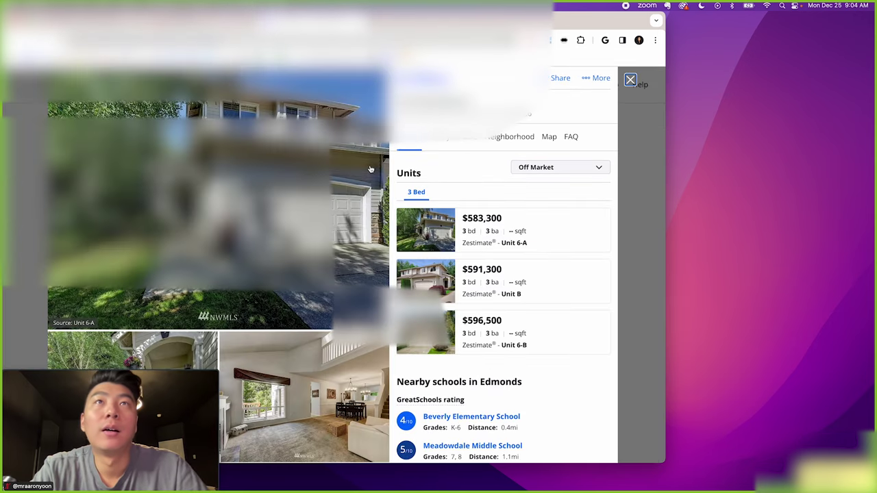
left_click(630, 79)
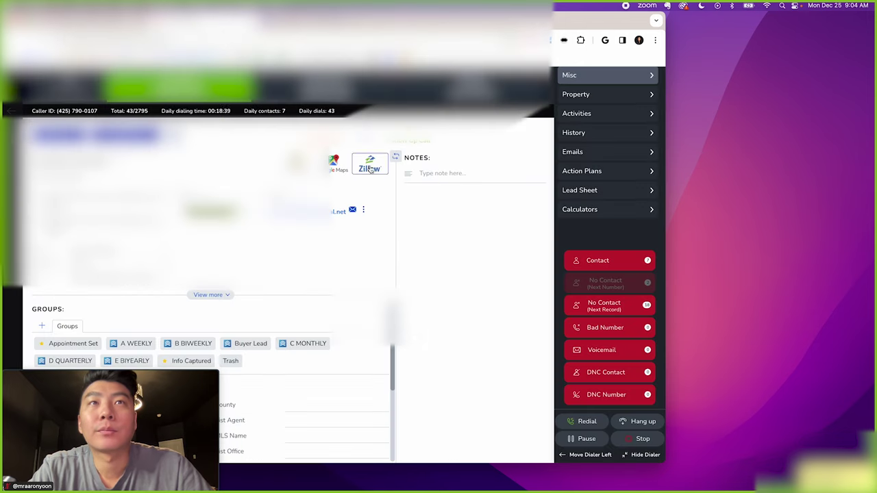
left_click_drag(411, 193, 337, 348)
left_click(337, 348)
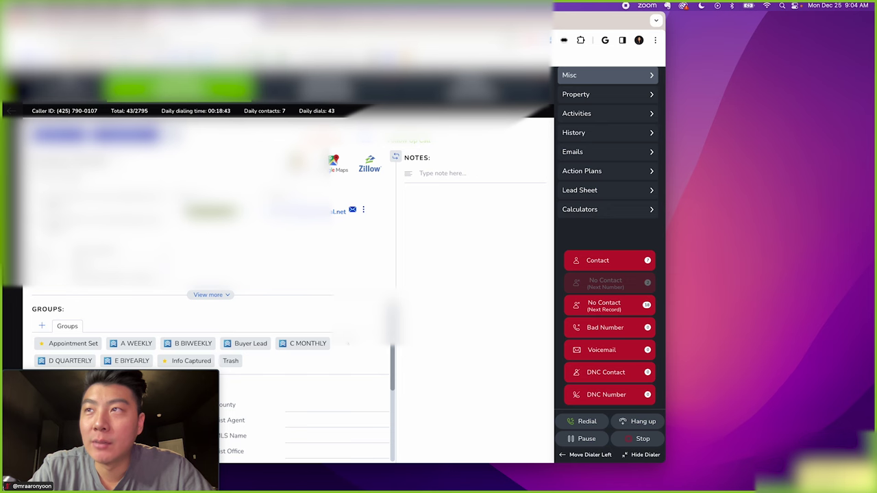
left_click(369, 165)
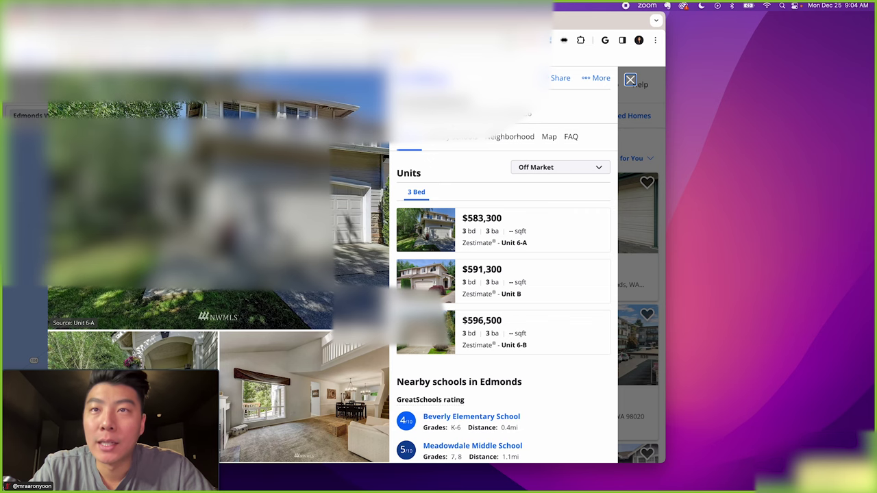
left_click(630, 80)
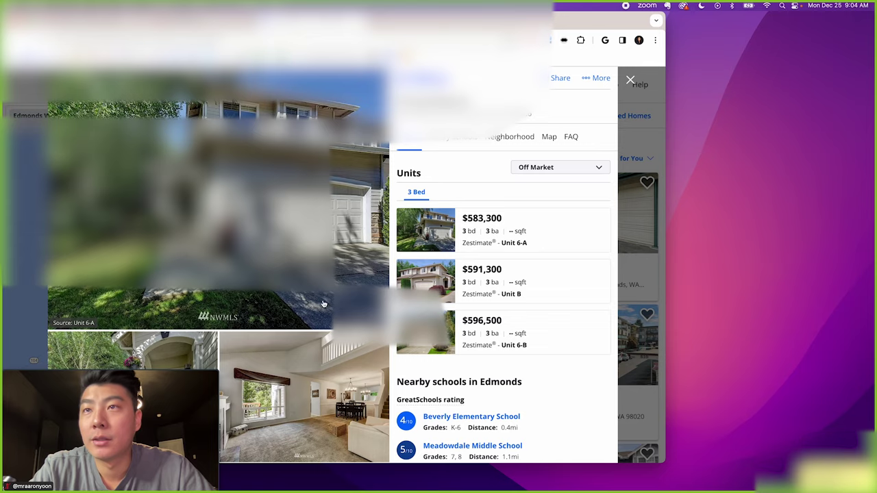
scroll(324, 303, "down", 10)
scroll(324, 303, "up", 10)
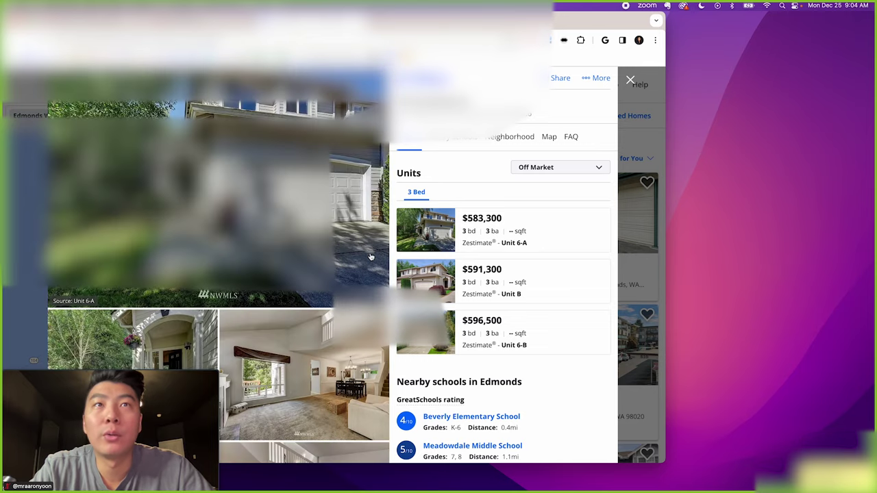
key("super+w")
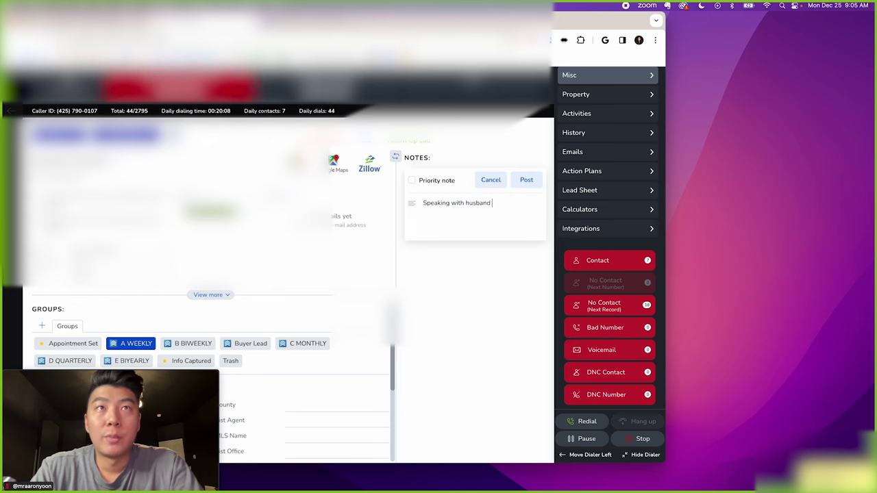
Post a note on the lead that they're checking to see if they'd take an offer.
type("to see if the")
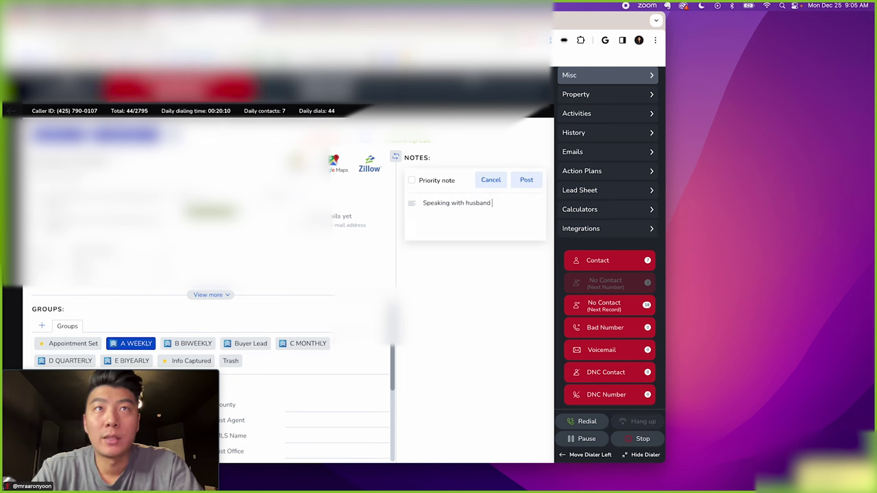
type("y'd t")
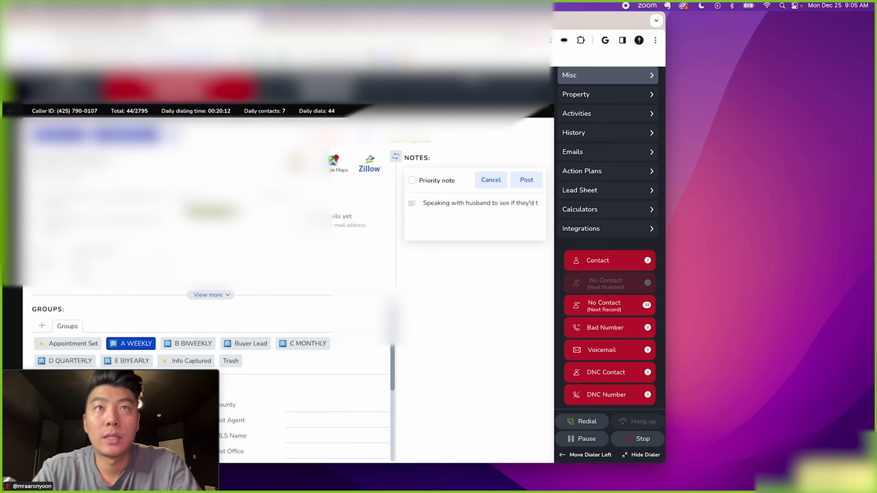
type("ake an offer.")
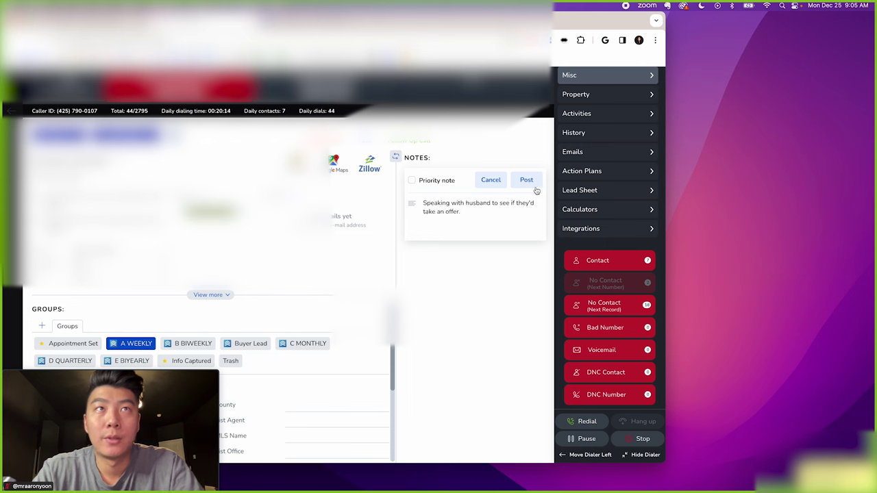
left_click(531, 184)
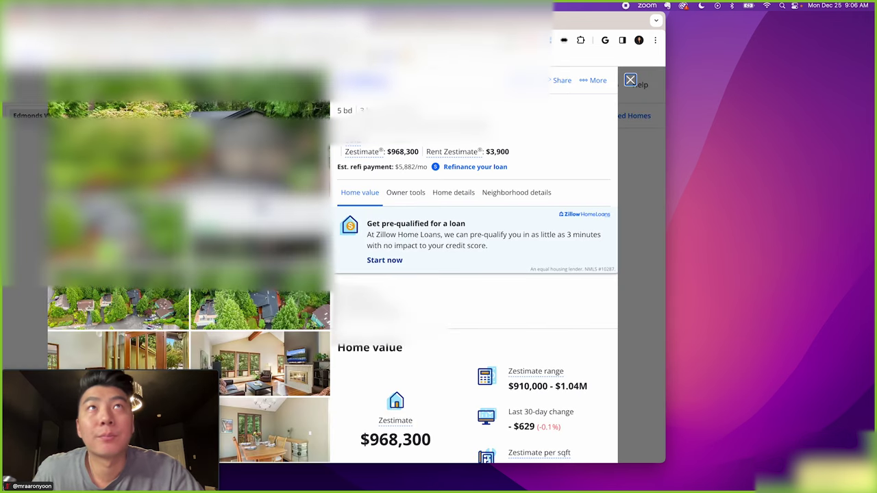
Close the lead's Zillow listing and log it as No Contact to dial the next record.
left_click(630, 80)
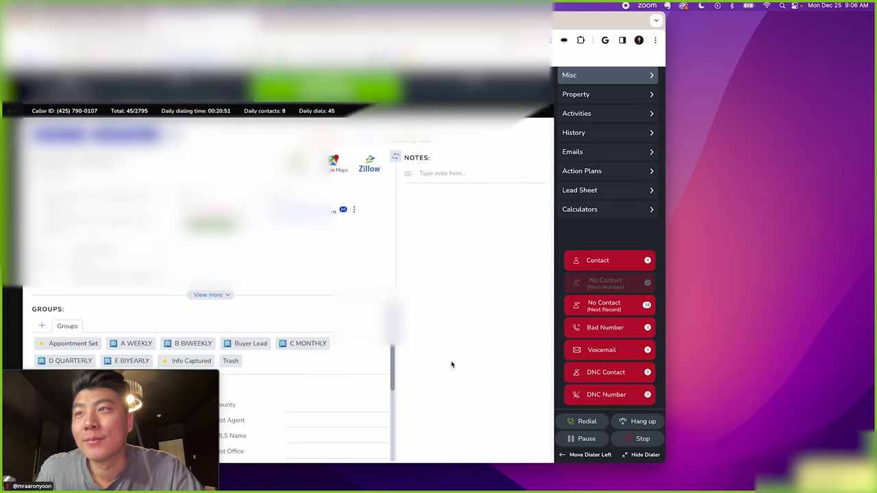
key("super+a")
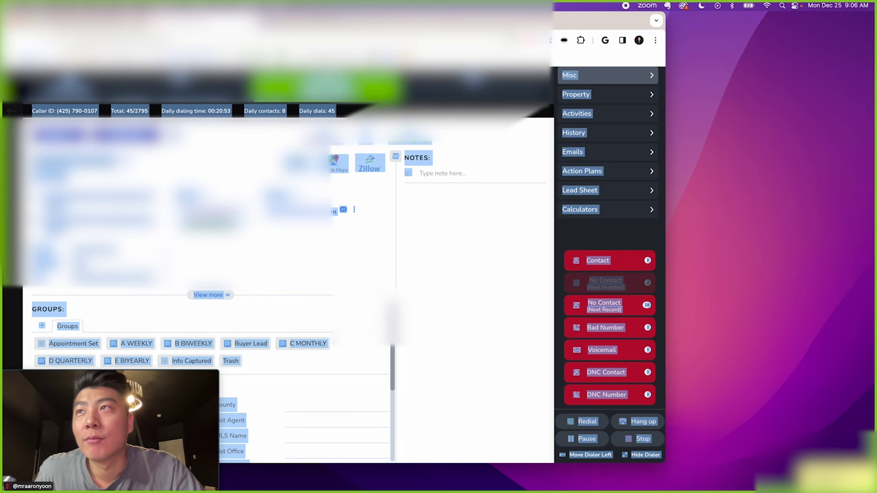
left_click(459, 262)
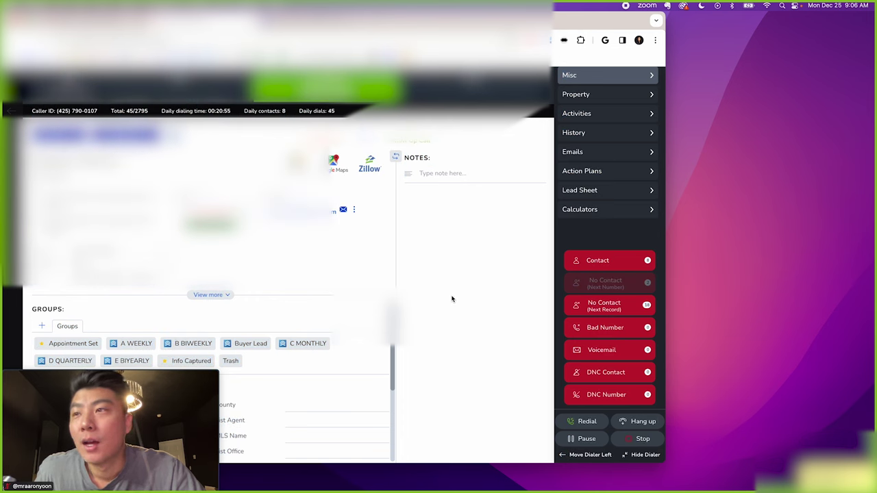
key("super+a")
left_click(451, 234)
key("super+a")
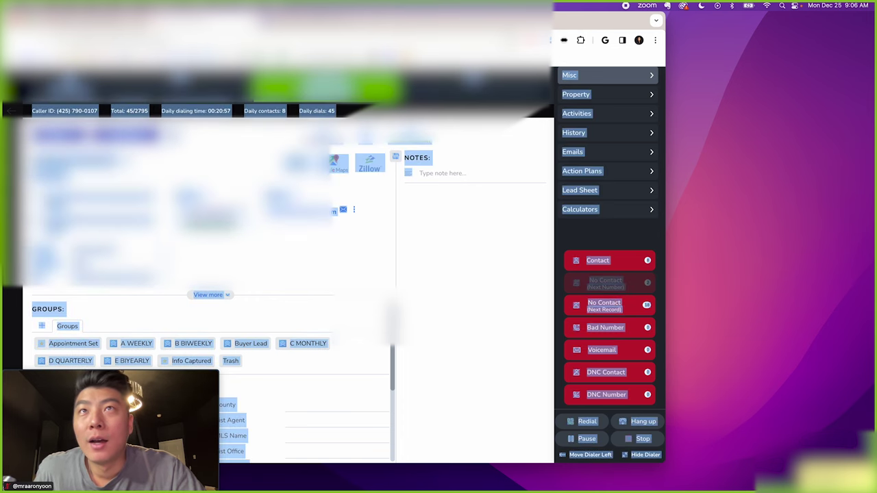
left_click(437, 245)
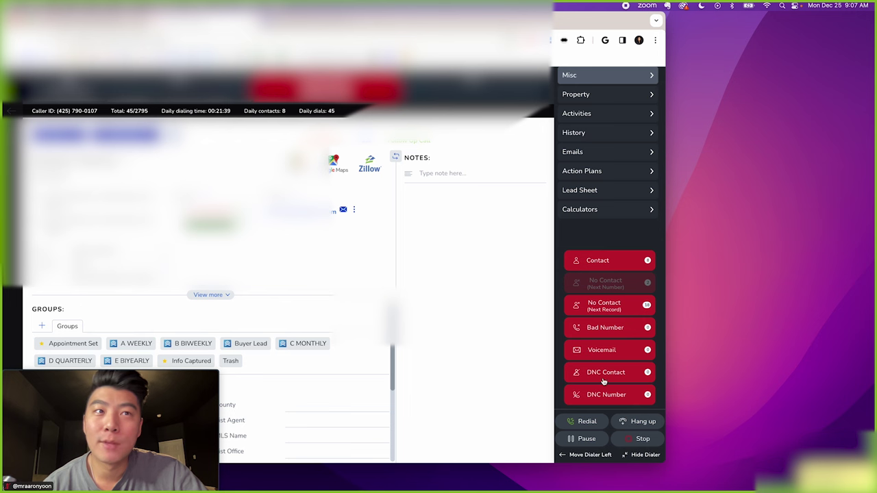
left_click(605, 308)
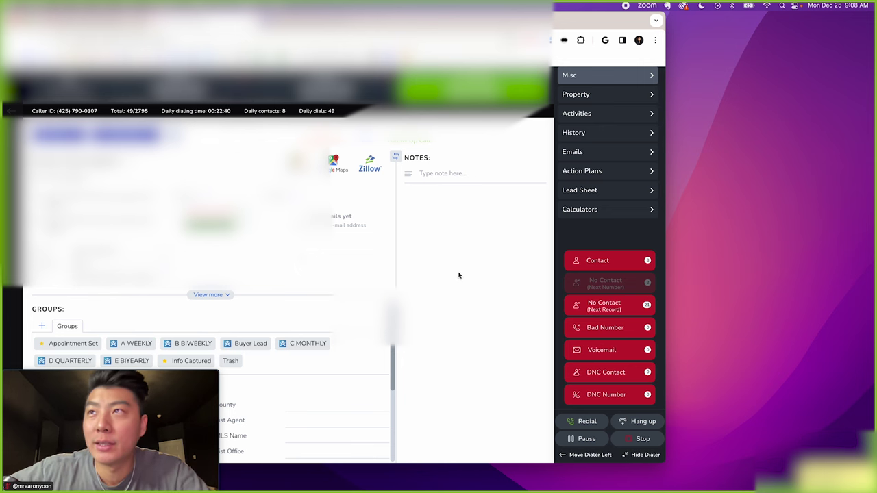
Check the lead's 4-bed home on Zillow ($903,100 Zestimate), then close the listing.
key("super+a")
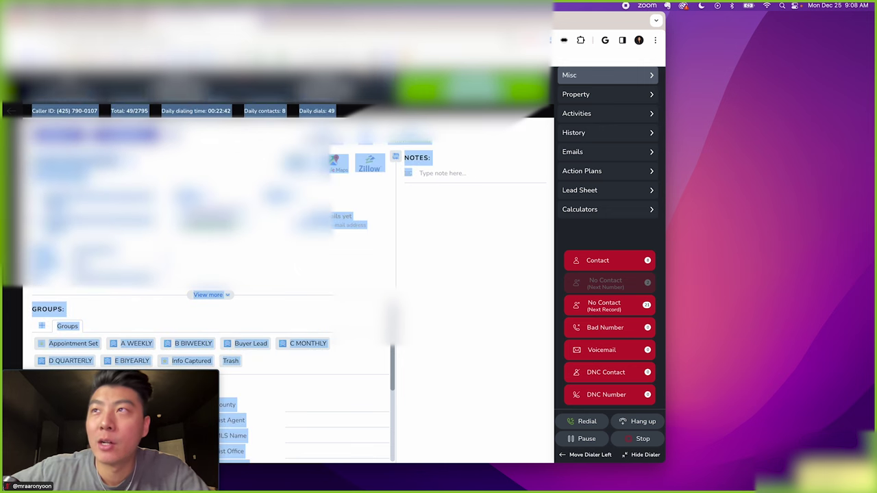
left_click(431, 267)
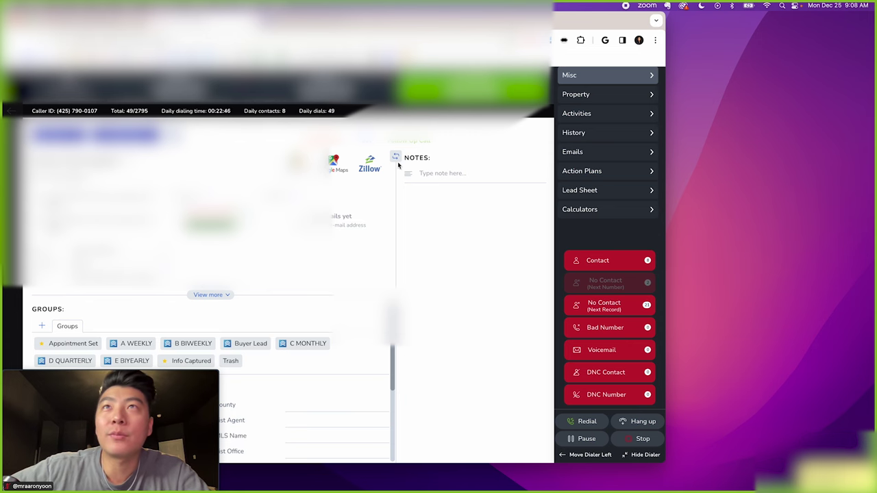
left_click(370, 164)
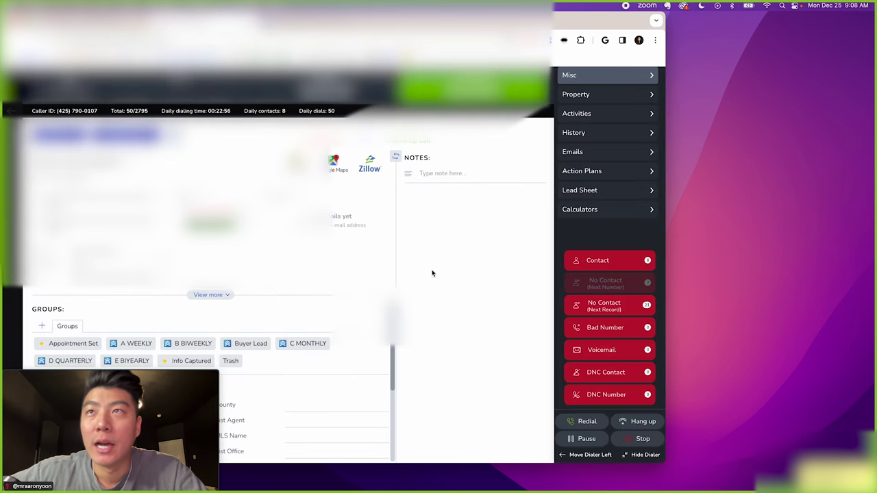
left_click(467, 312)
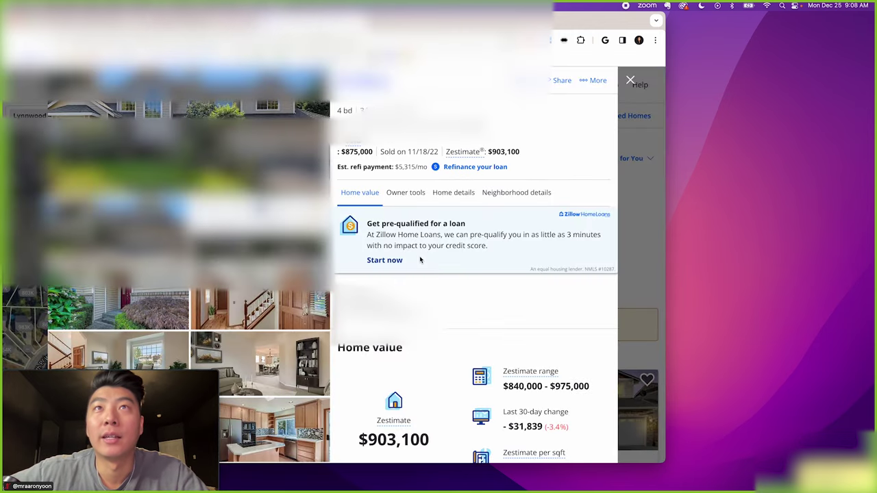
scroll(308, 304, "down", 15)
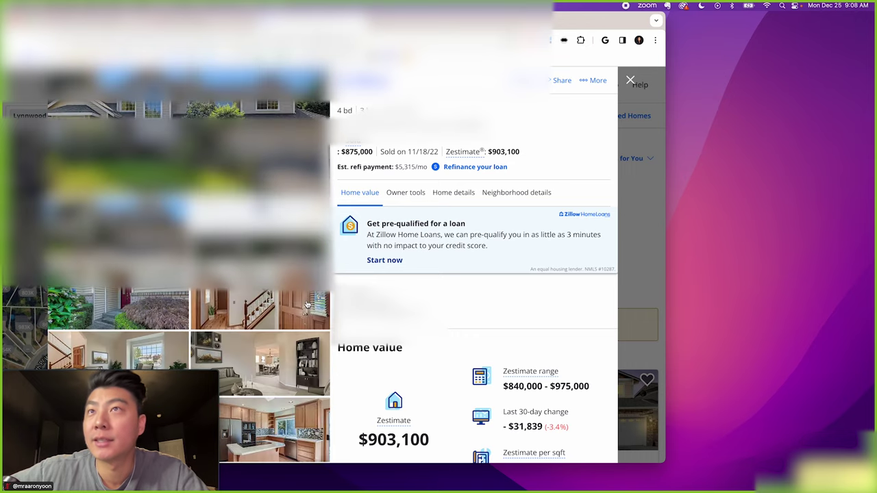
left_click_drag(491, 261, 490, 187)
left_click(490, 187)
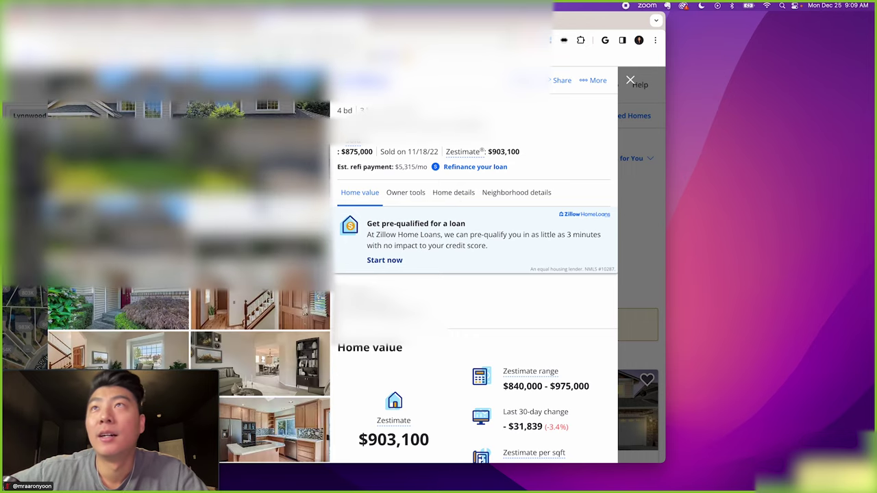
key("super+w")
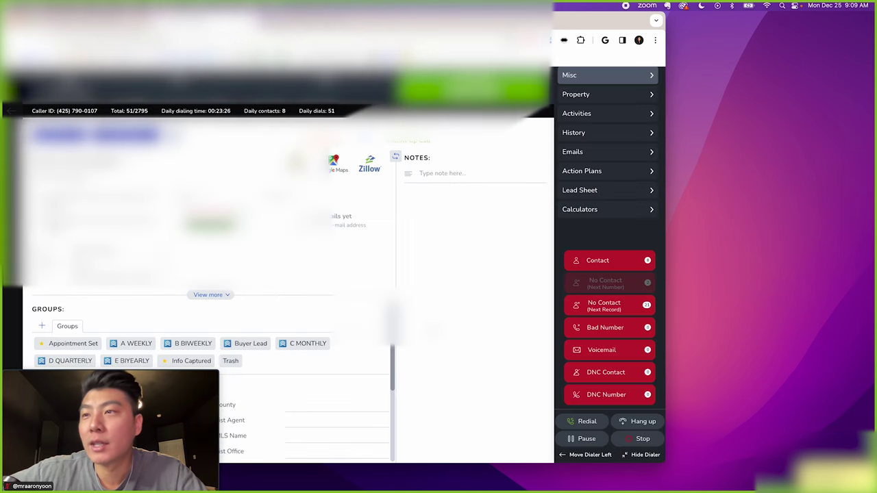
Log the answered call as a contact, then mark the next two leads as No Contact.
key("super+a")
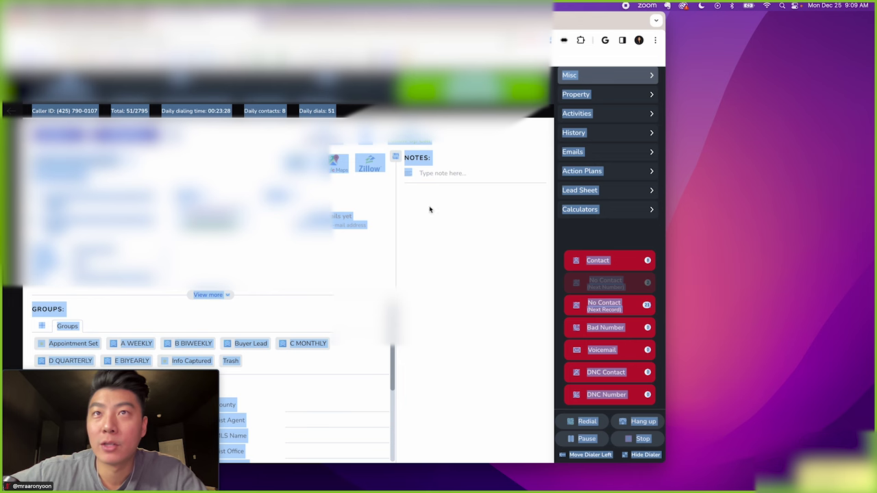
left_click(448, 319)
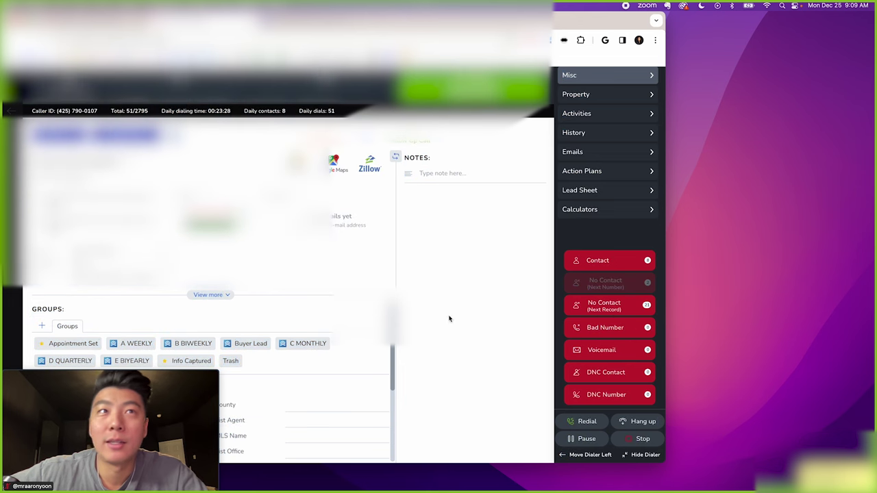
left_click(607, 261)
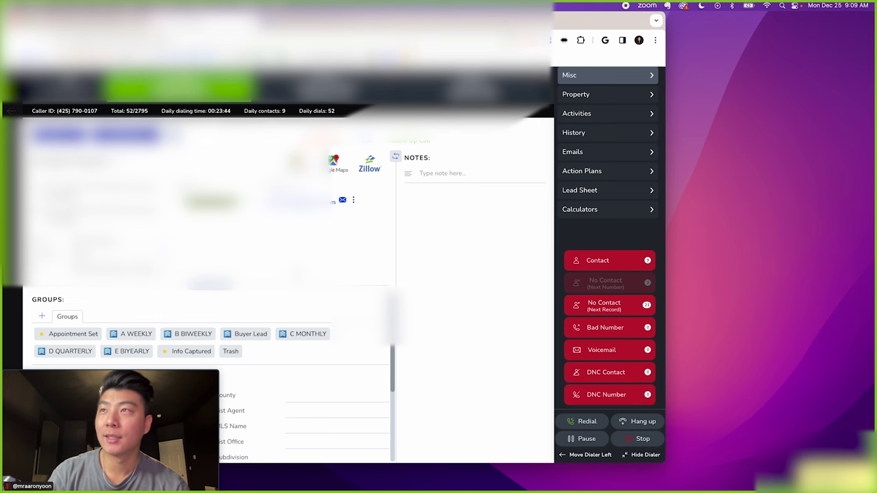
left_click(611, 305)
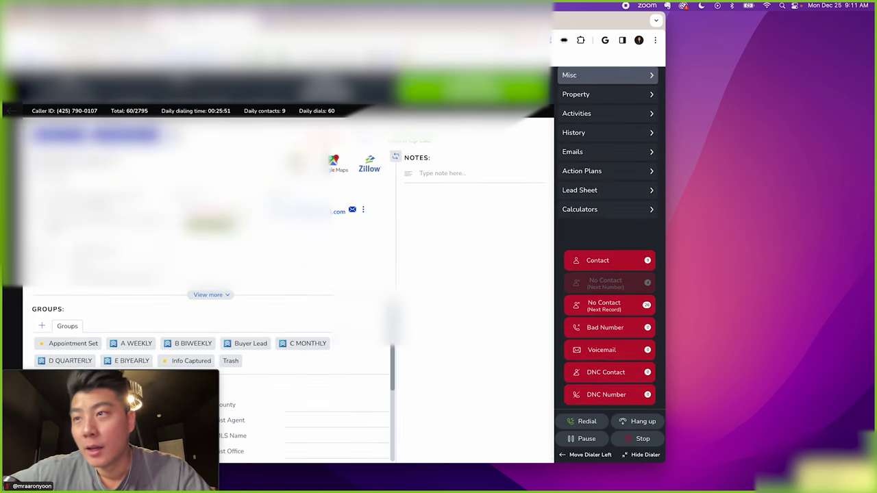
left_click(600, 301)
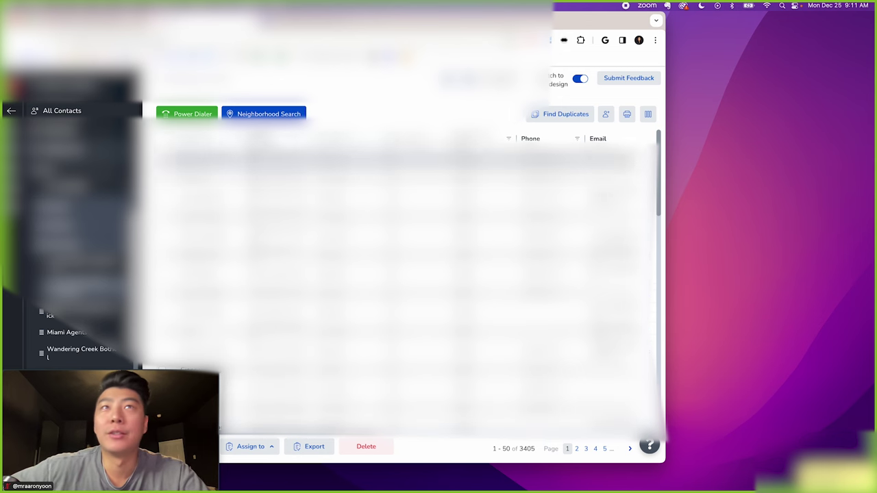
Start the Power Dialer on the new 1283-lead contact list.
left_click(190, 114)
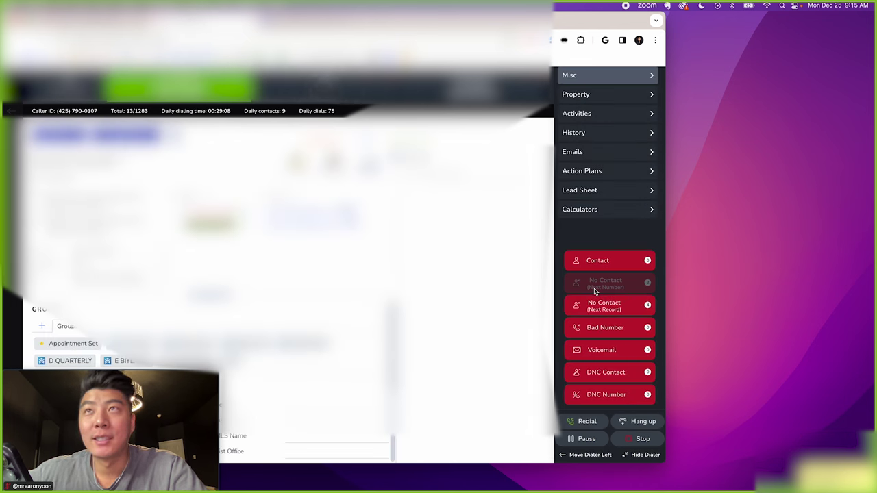
Mark the unanswered call as No Contact, close Zillow, and log the next lead's outcome.
left_click(595, 305)
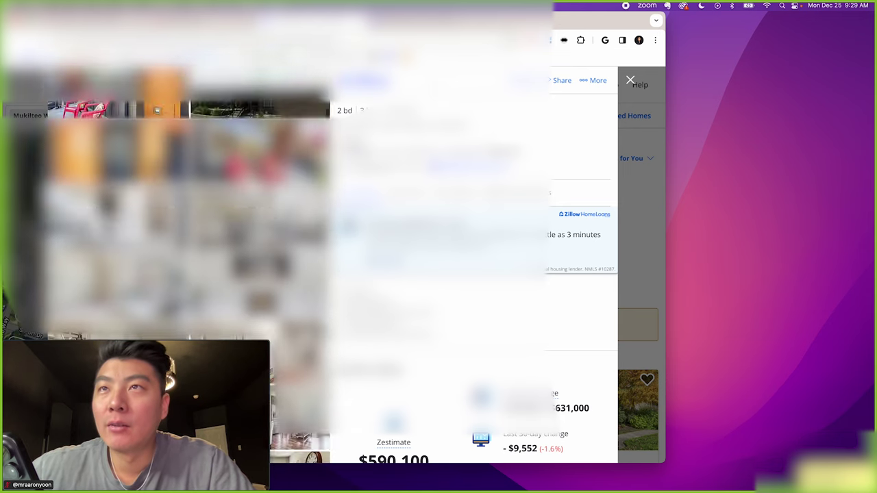
key("super+w")
left_click(575, 328)
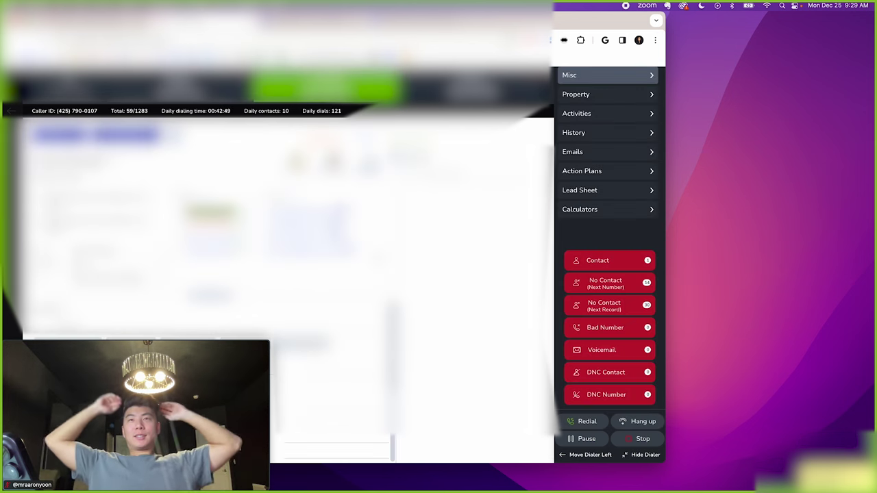
Log No Contact on lead 59 and dial its next number.
left_click(599, 289)
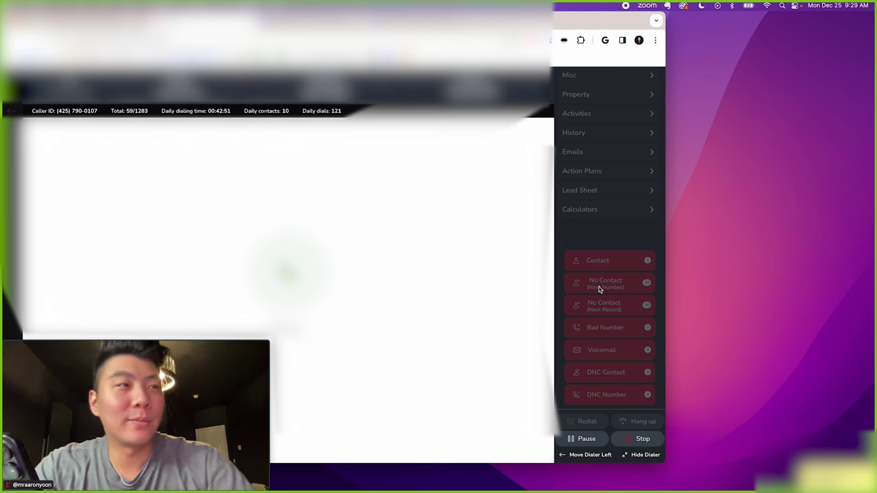